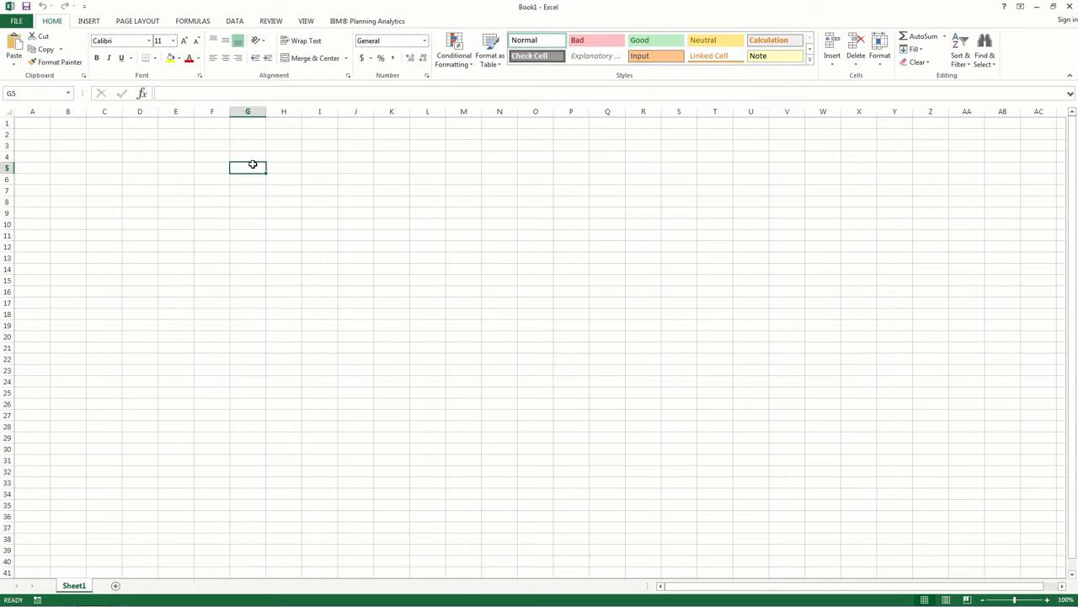
Step: Reach the Trust Center settings from Excel Options
click(17, 22)
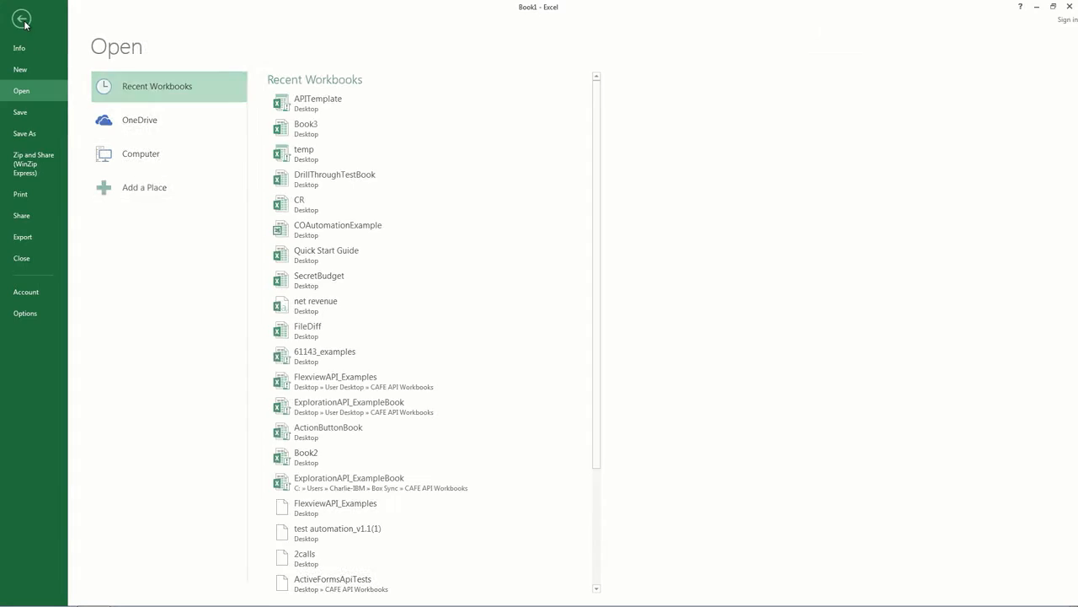
click(41, 315)
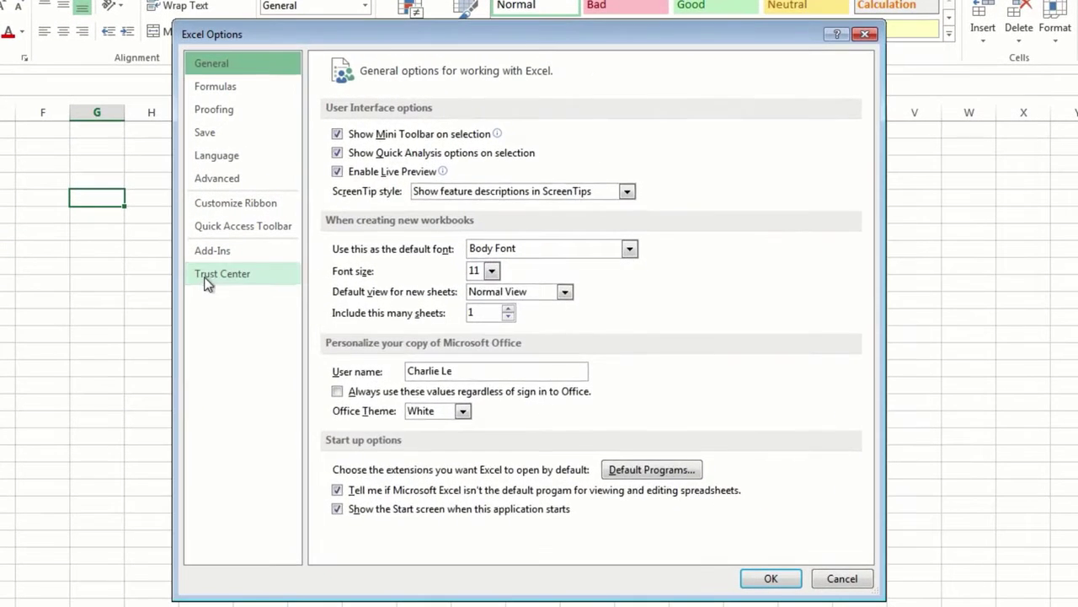
click(328, 219)
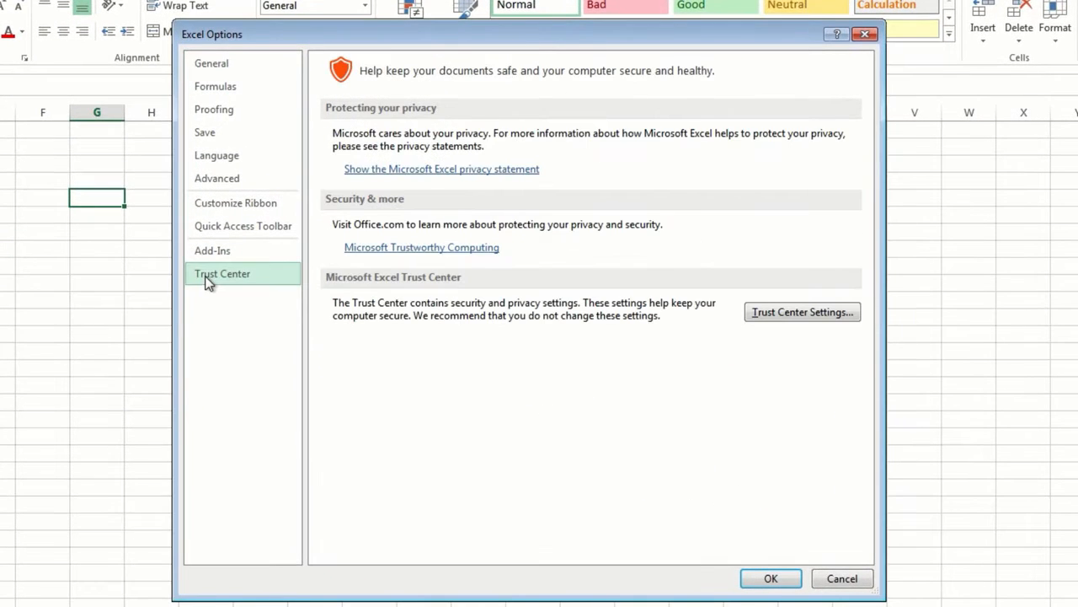
click(775, 324)
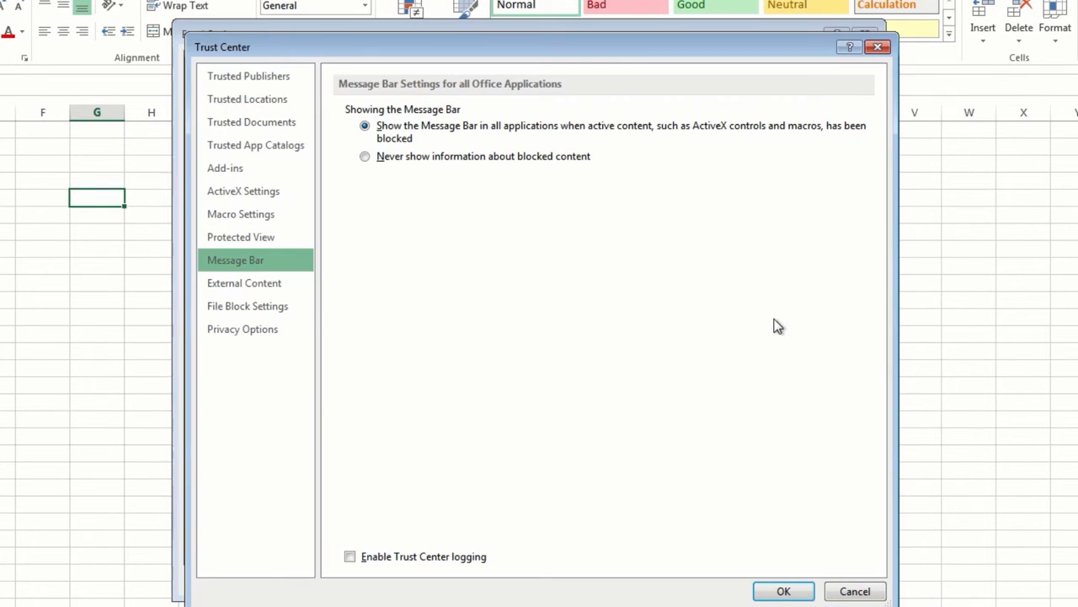
Step: In Macro Settings, enable all macros and trust access to the VBA project object model
click(272, 217)
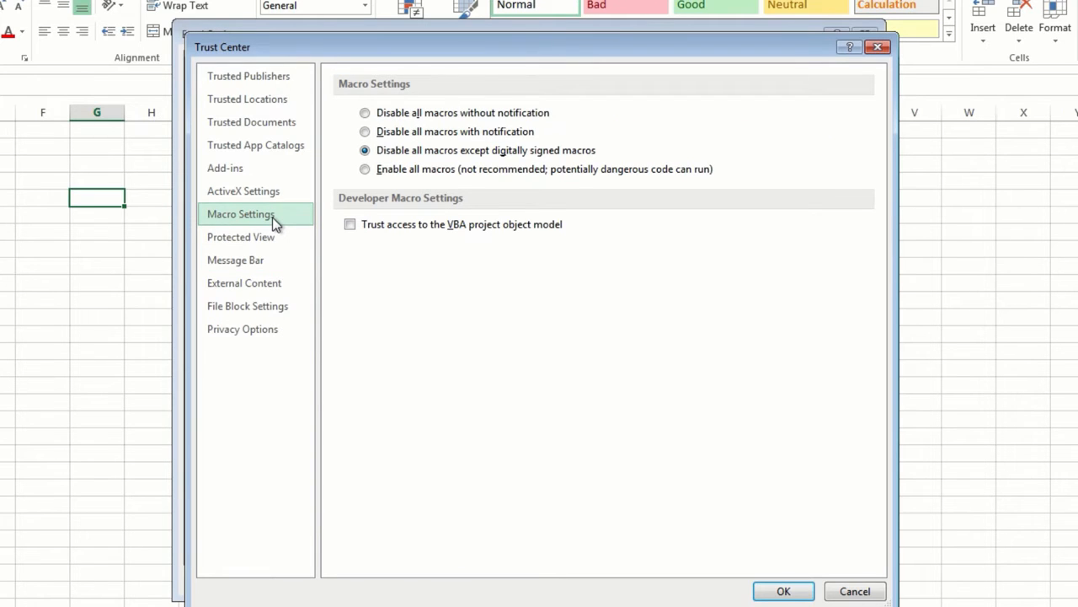
click(365, 170)
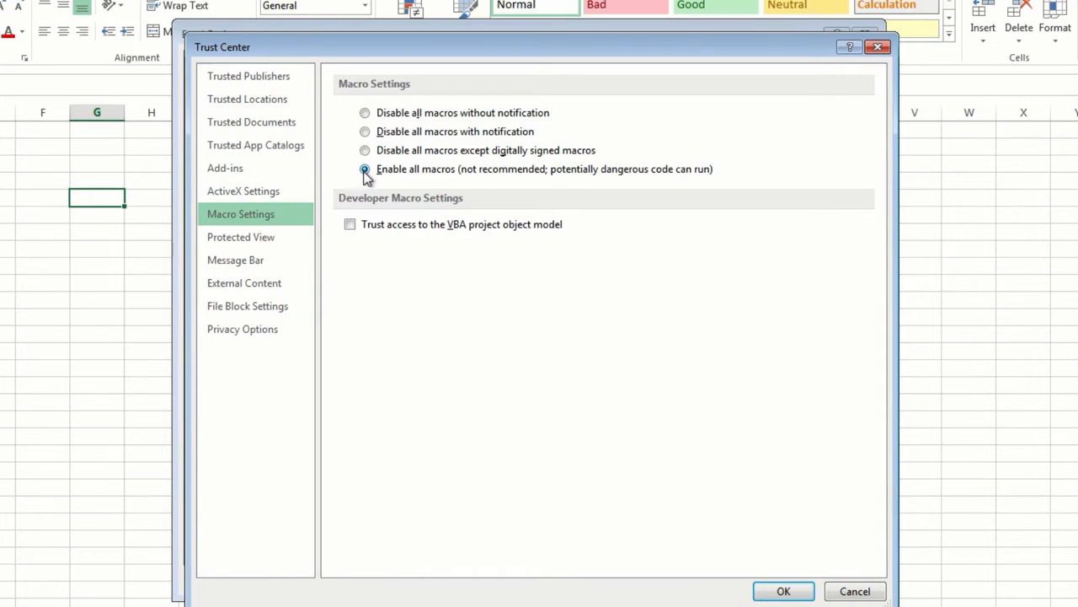
click(350, 225)
click(772, 593)
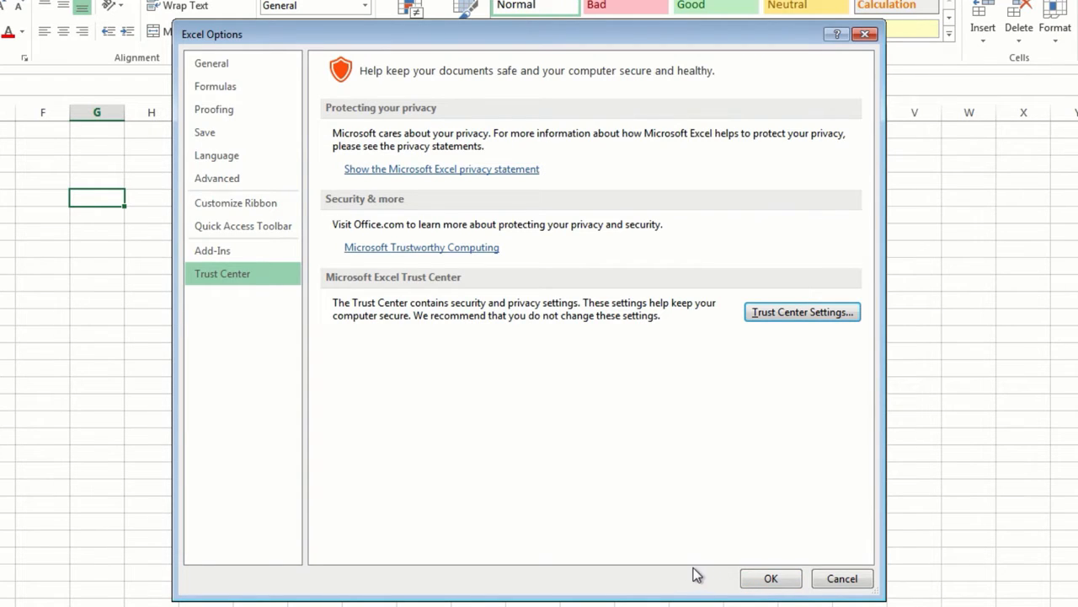
Step: Enable the Developer tab under Customize Ribbon and close Excel Options
click(265, 205)
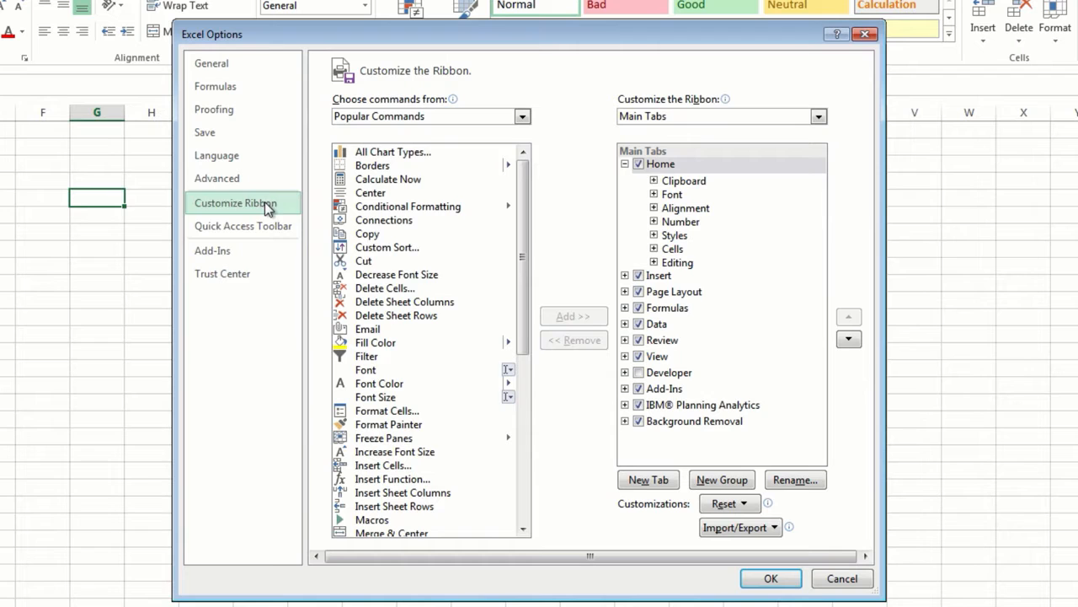
click(638, 373)
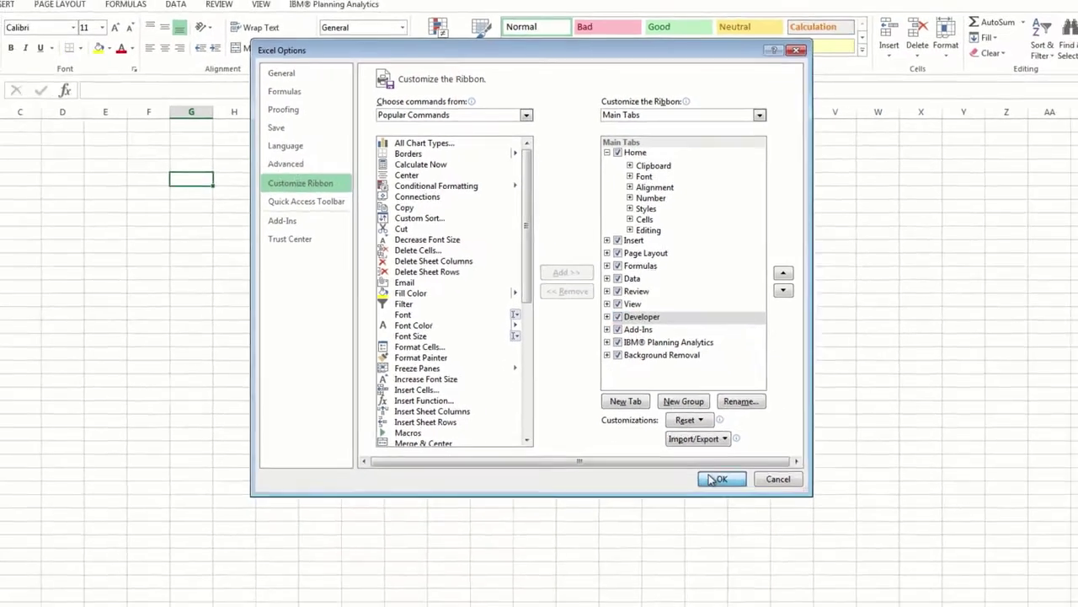
click(771, 578)
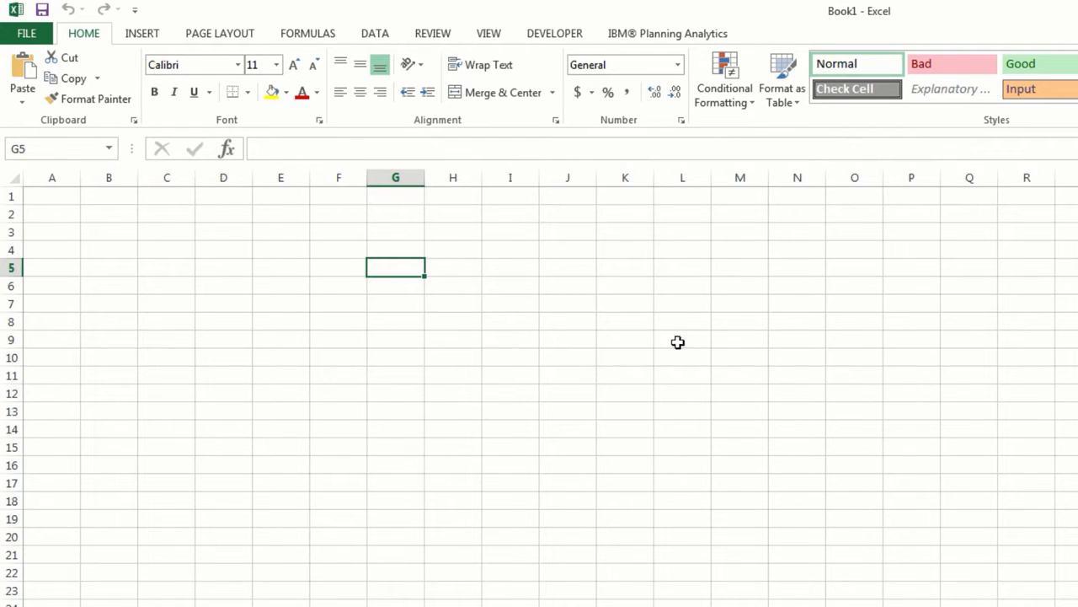
Step: Launch the Visual Basic editor from the Developer tab for Book1
click(567, 38)
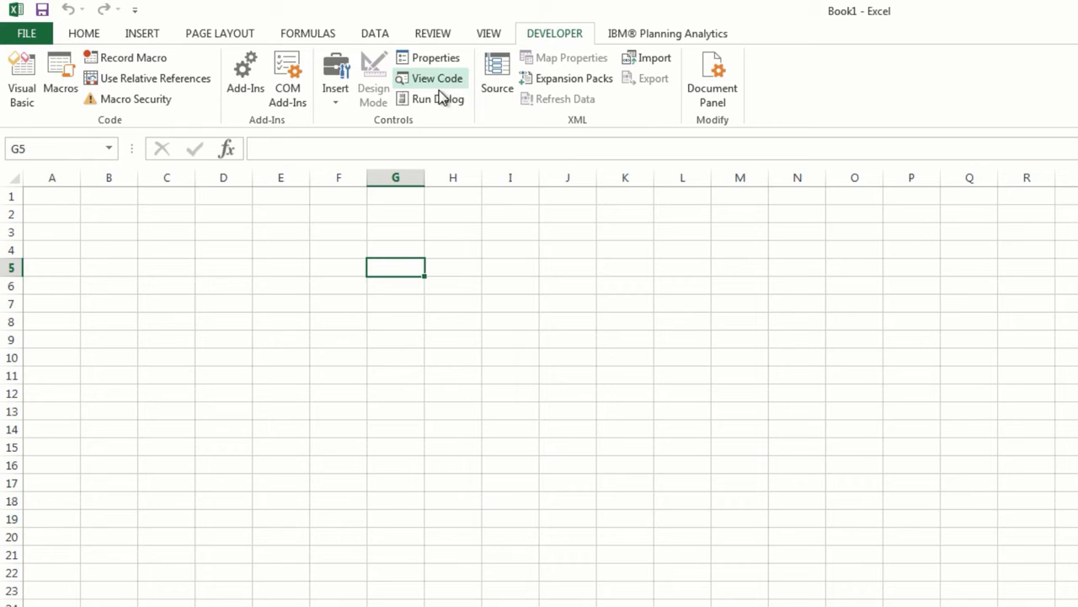
click(24, 97)
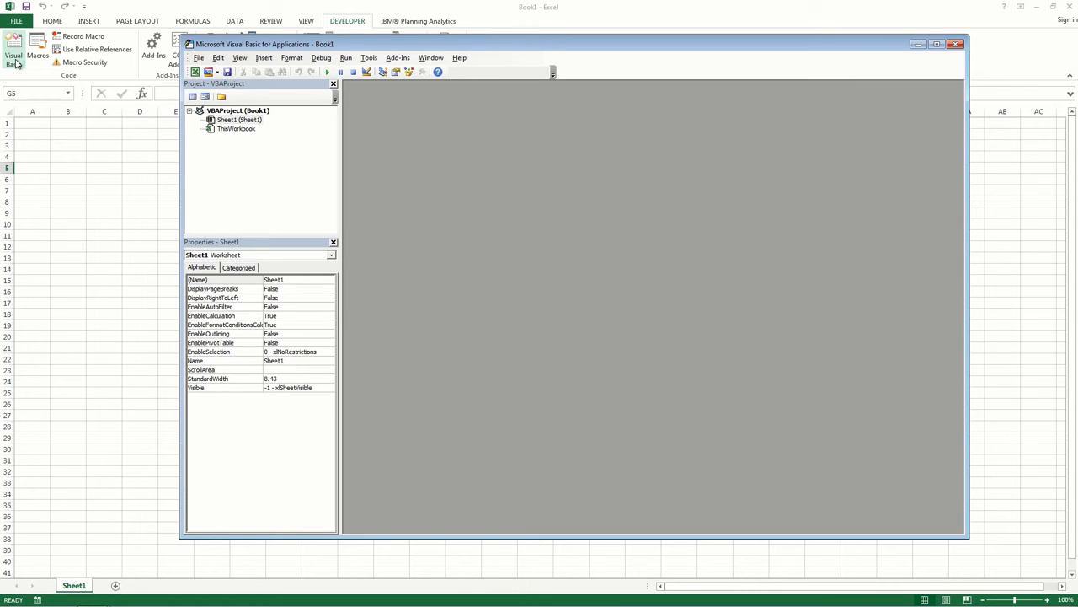
Step: Import CognosOfficeAutomationExample.bas into the Book1 VBA project
right_click(232, 113)
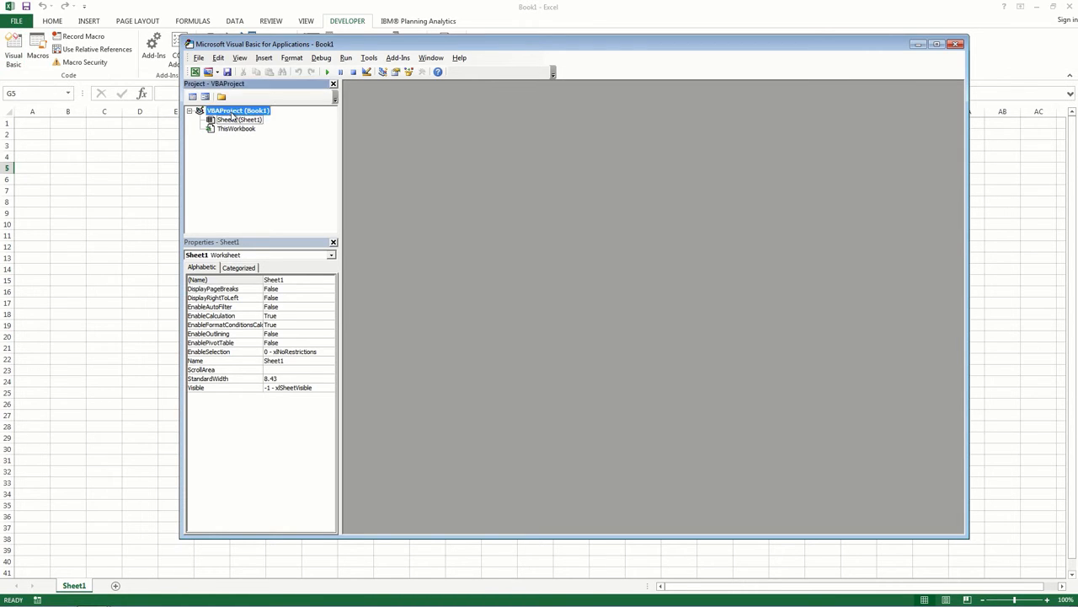
click(284, 184)
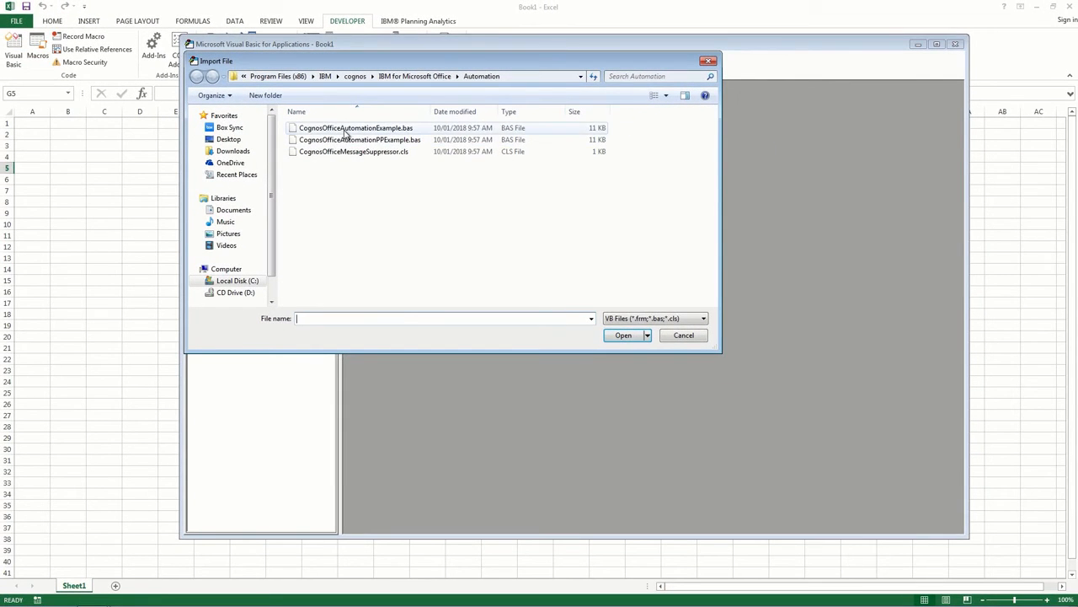
click(344, 132)
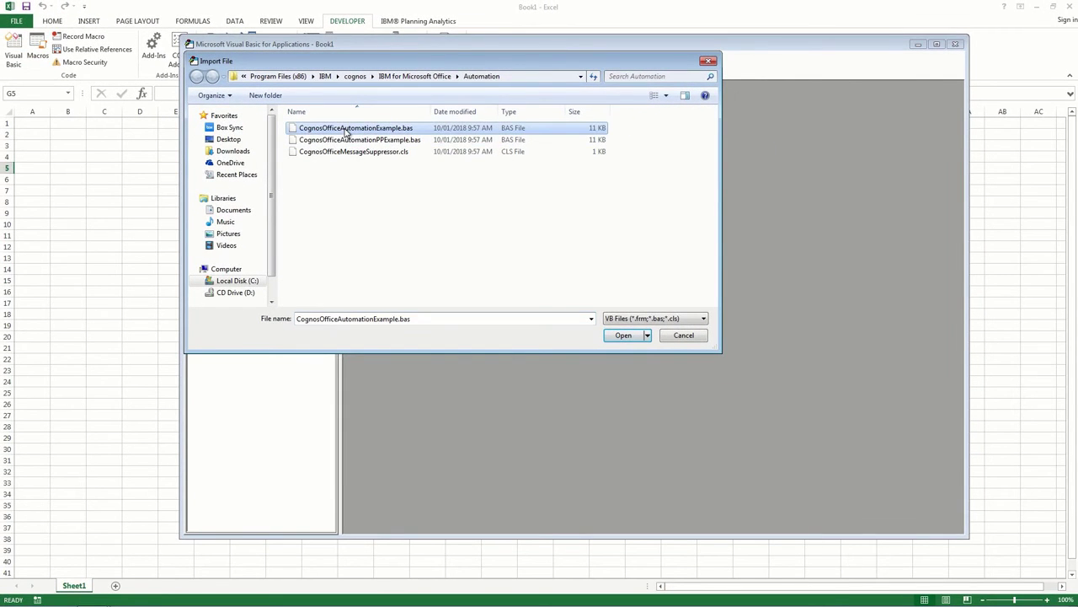
click(621, 335)
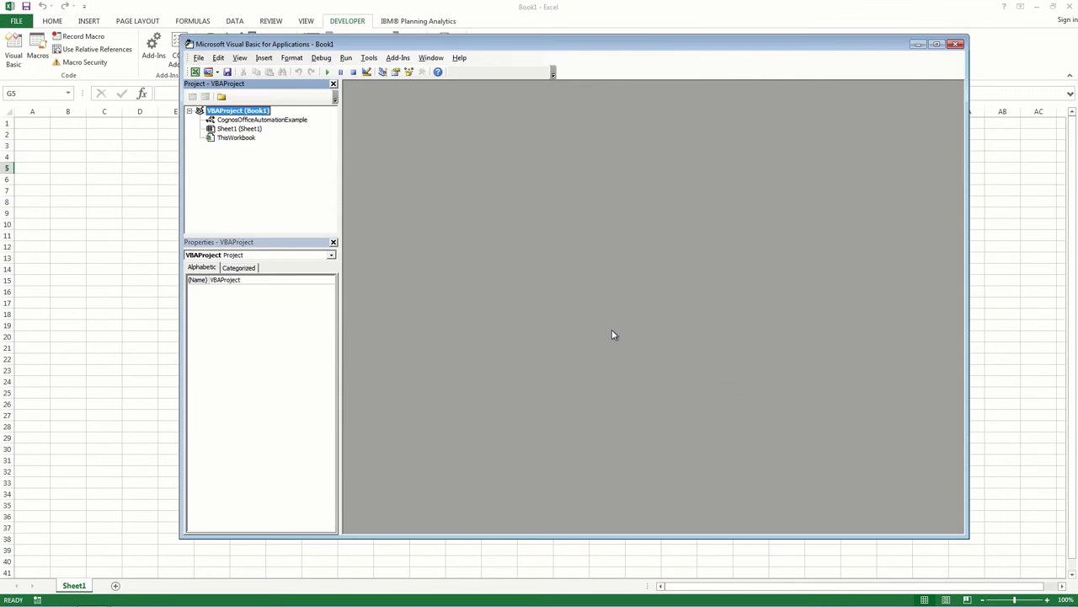
Step: Import CognosOfficeMessageSuppressor.cls into the project and close the VBA editor
right_click(238, 111)
click(279, 183)
click(326, 157)
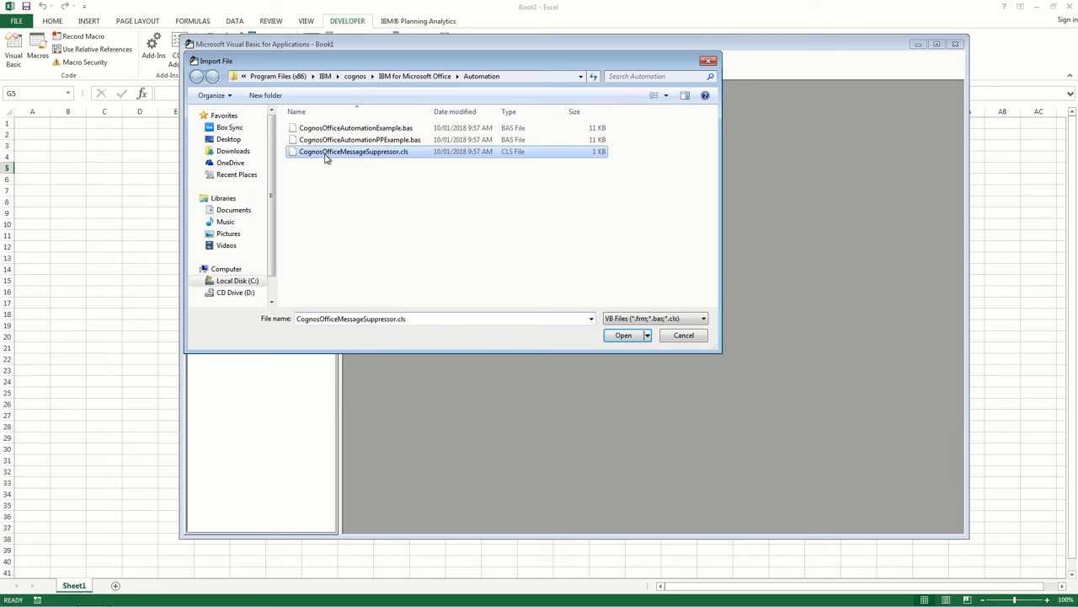
click(605, 335)
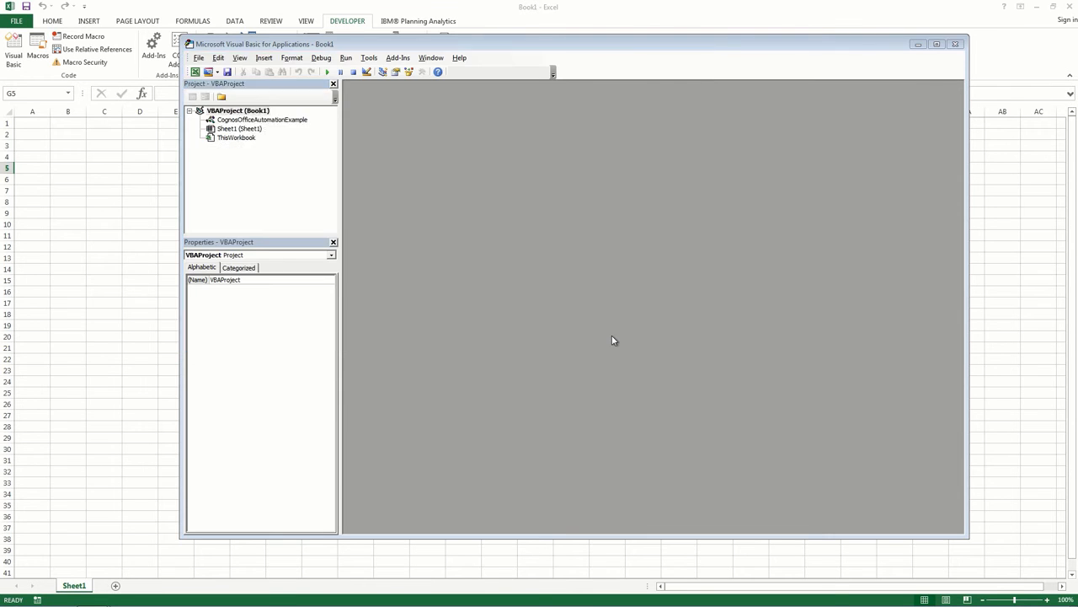
click(953, 45)
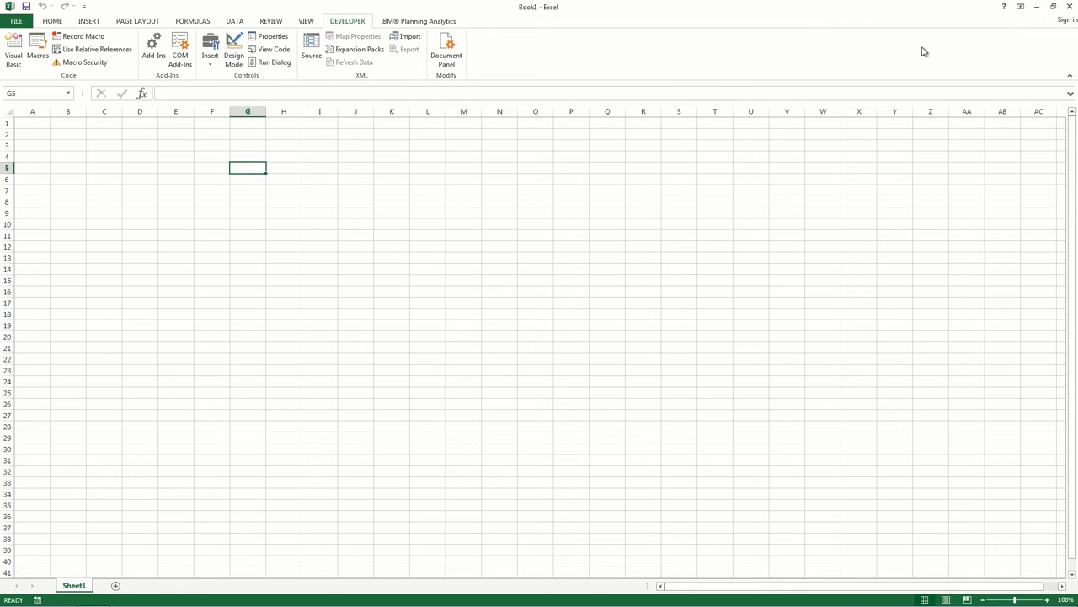
Step: Start Save As and choose the Excel Macro-Enabled Template format
click(27, 8)
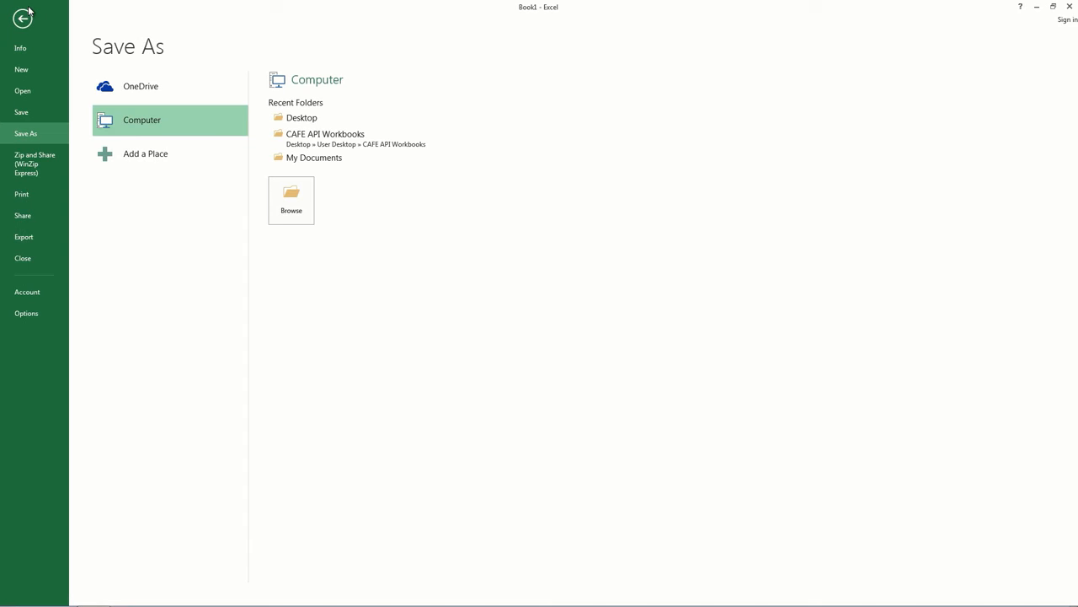
click(289, 119)
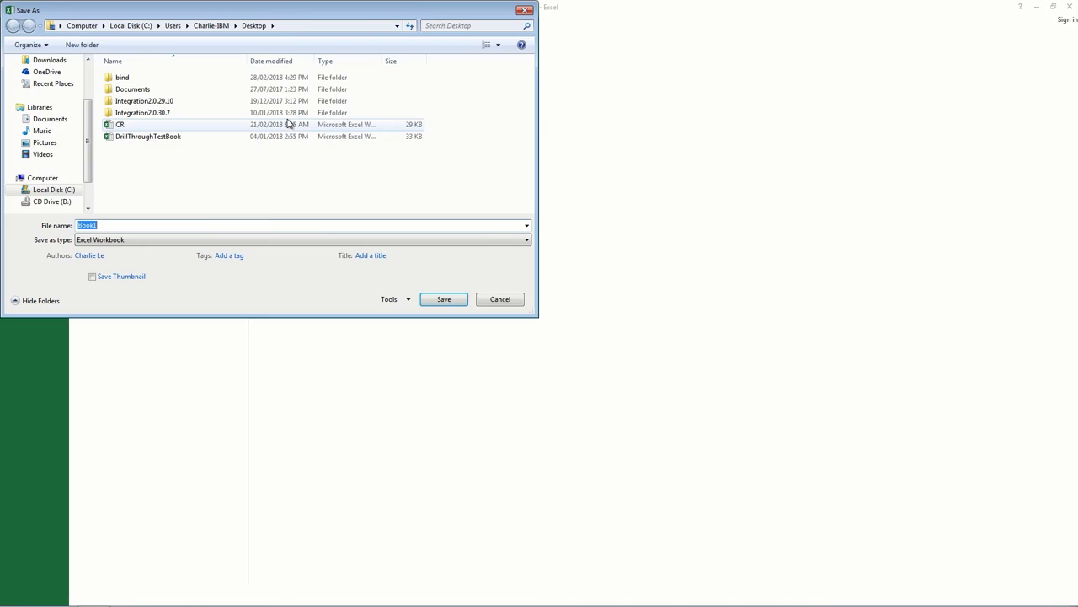
click(277, 241)
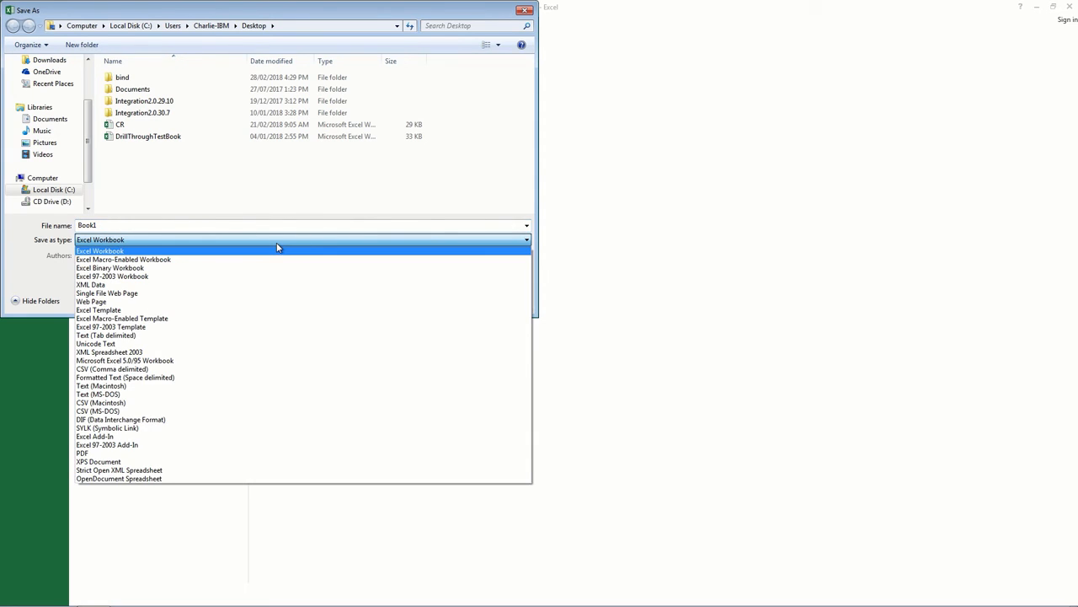
click(168, 319)
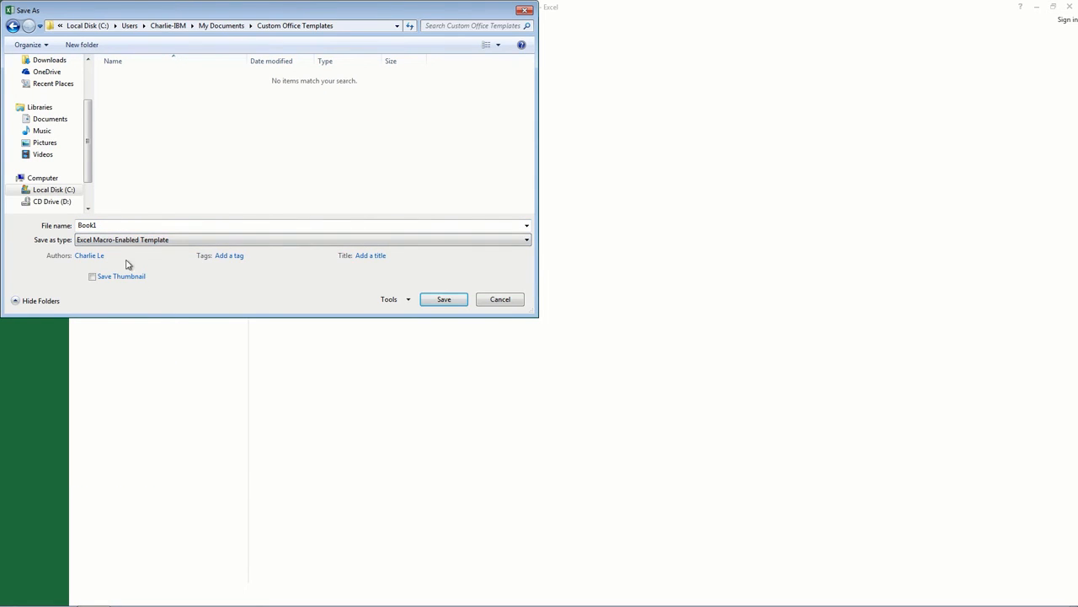
scroll(87, 170, down, 1)
Step: Save the workbook to the Desktop as APITemplate
click(59, 154)
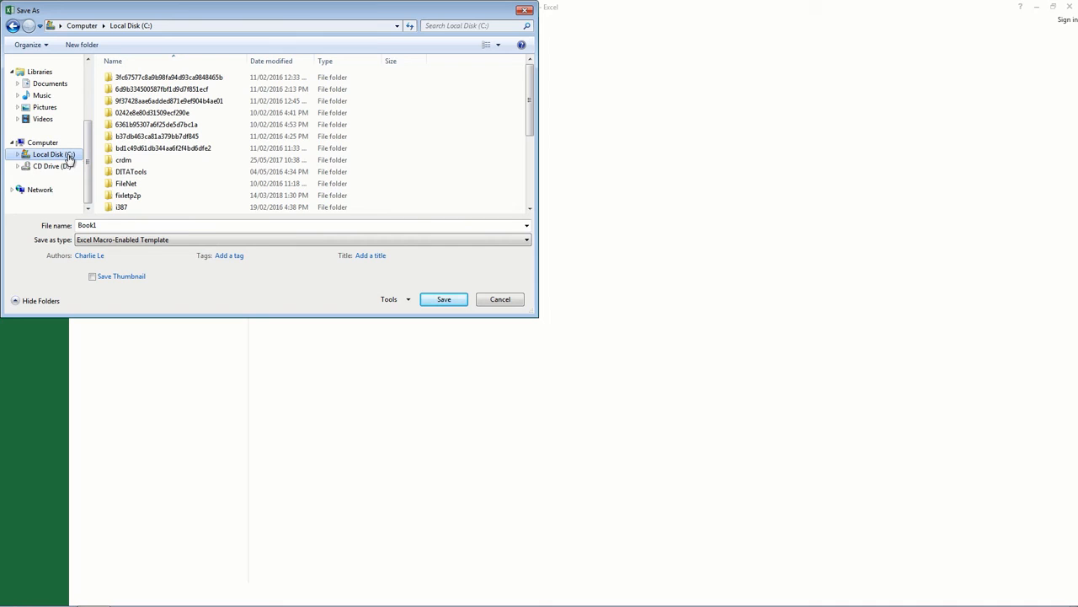
scroll(61, 97, up, 2)
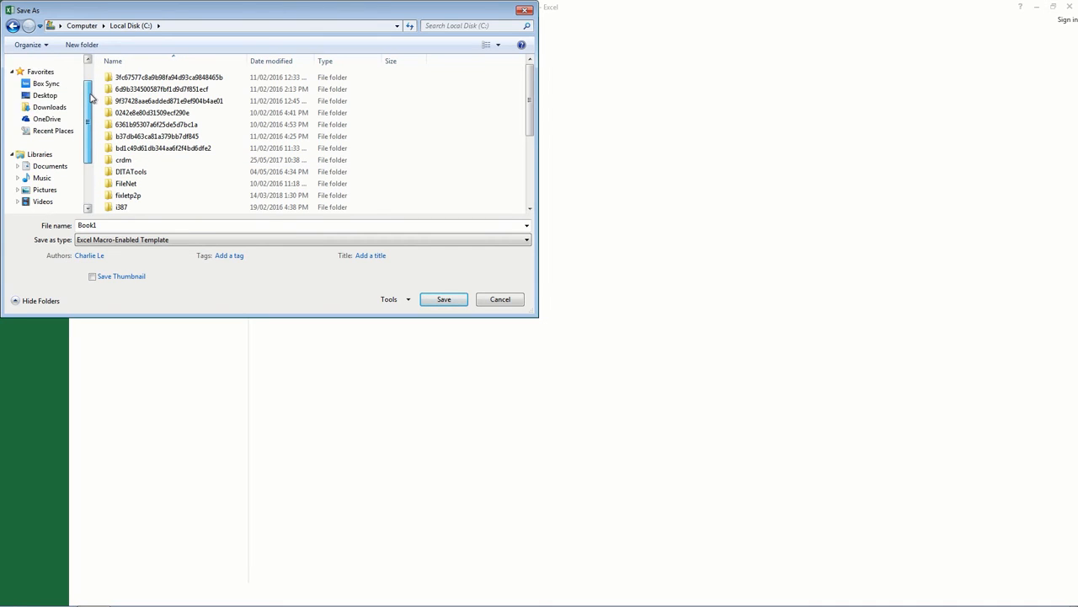
click(46, 72)
scroll(55, 85, down, 1)
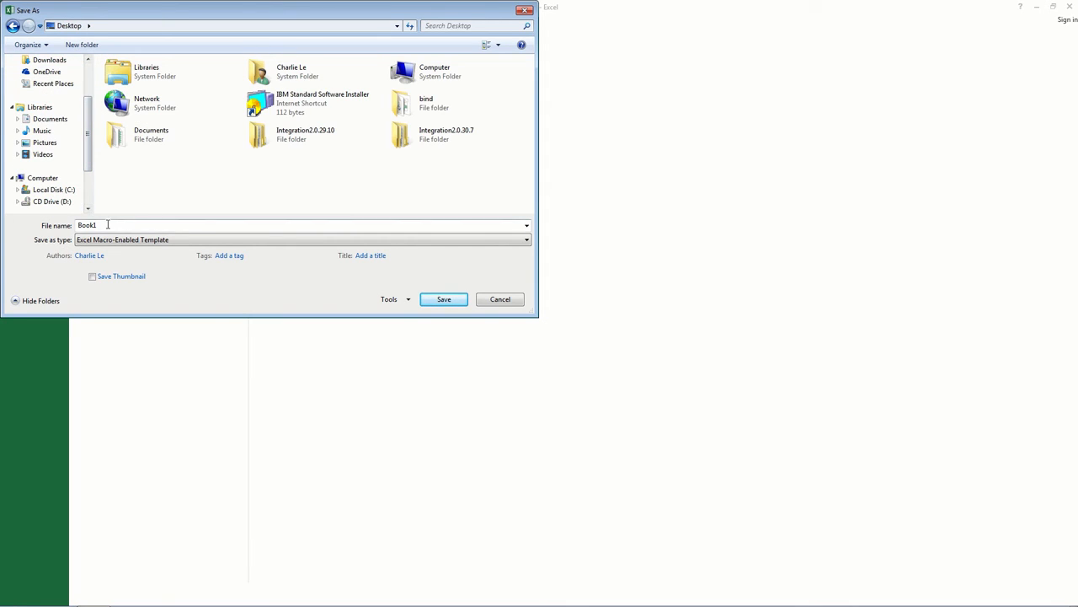
text(APITemplate)
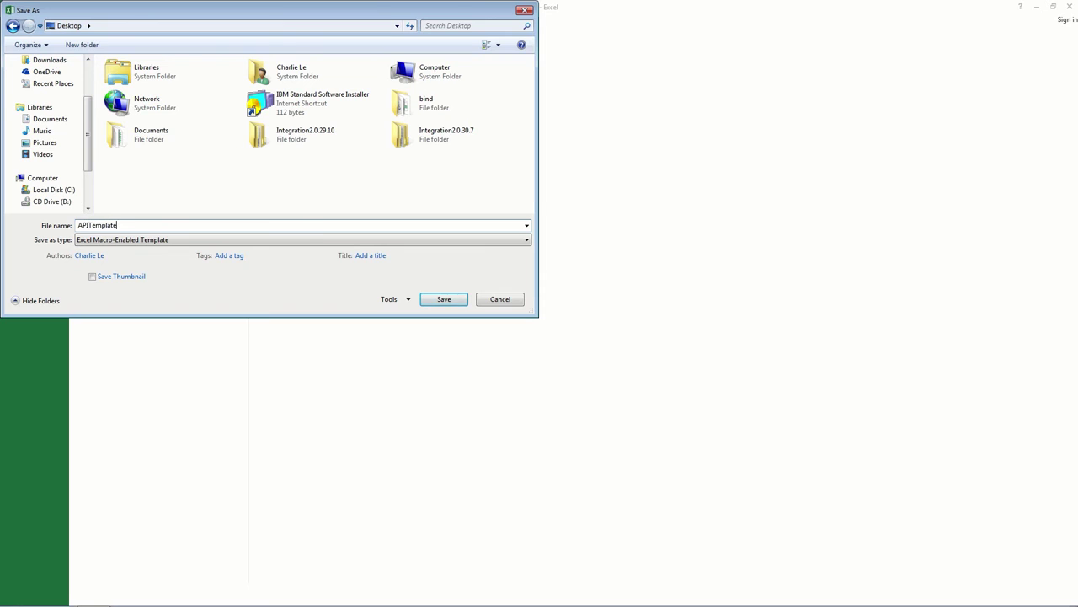
click(451, 304)
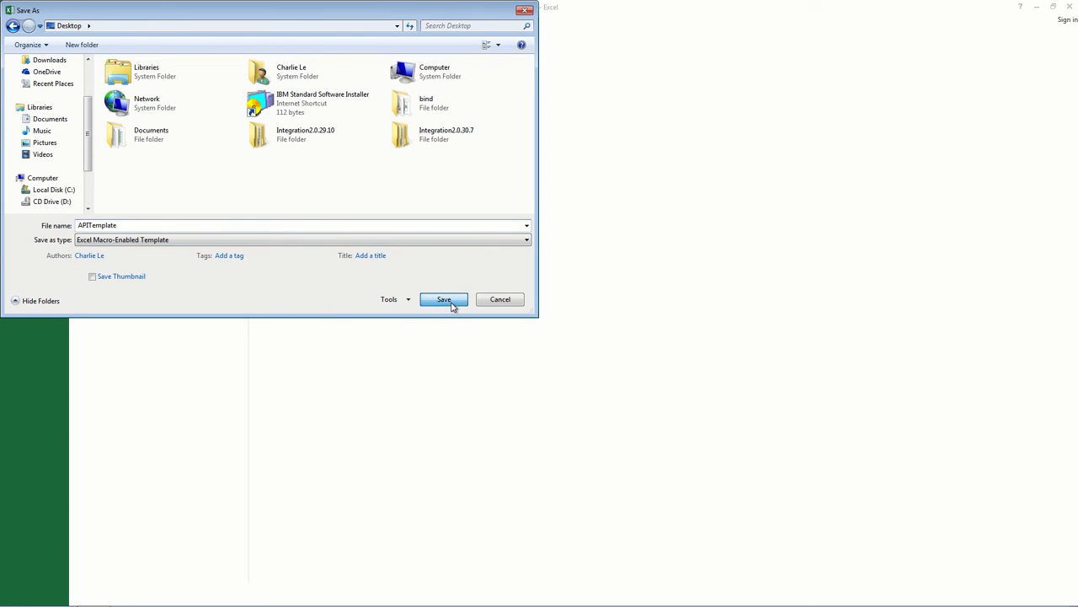